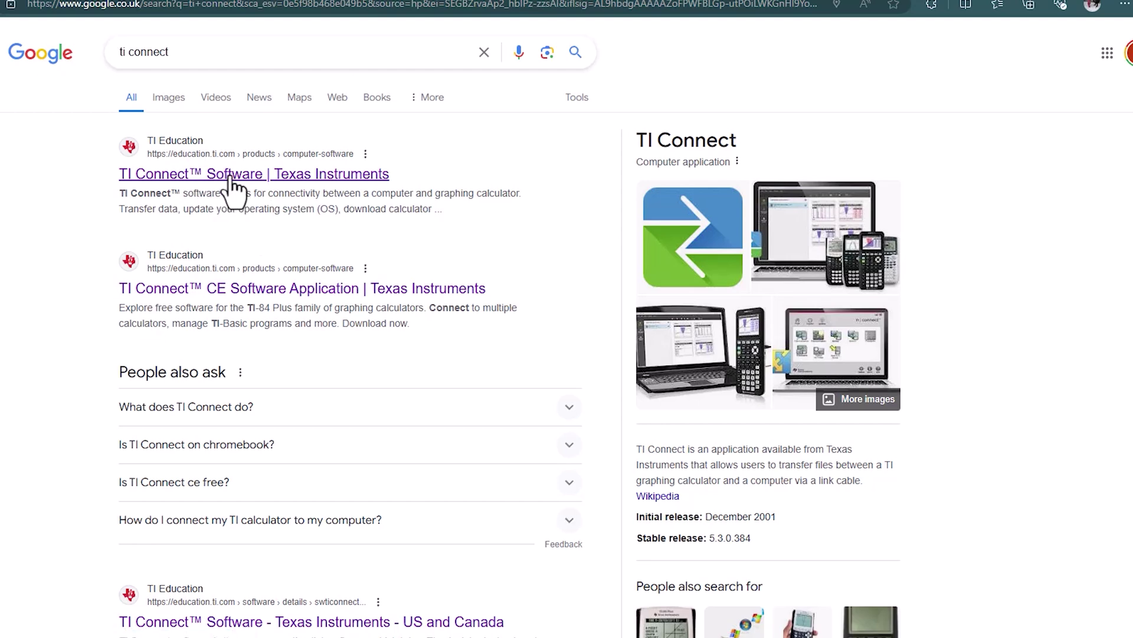
# - Open the TI Connect software page from the search results, return, and open the TI Connect CE Software Application page
pyautogui.click(231, 177)
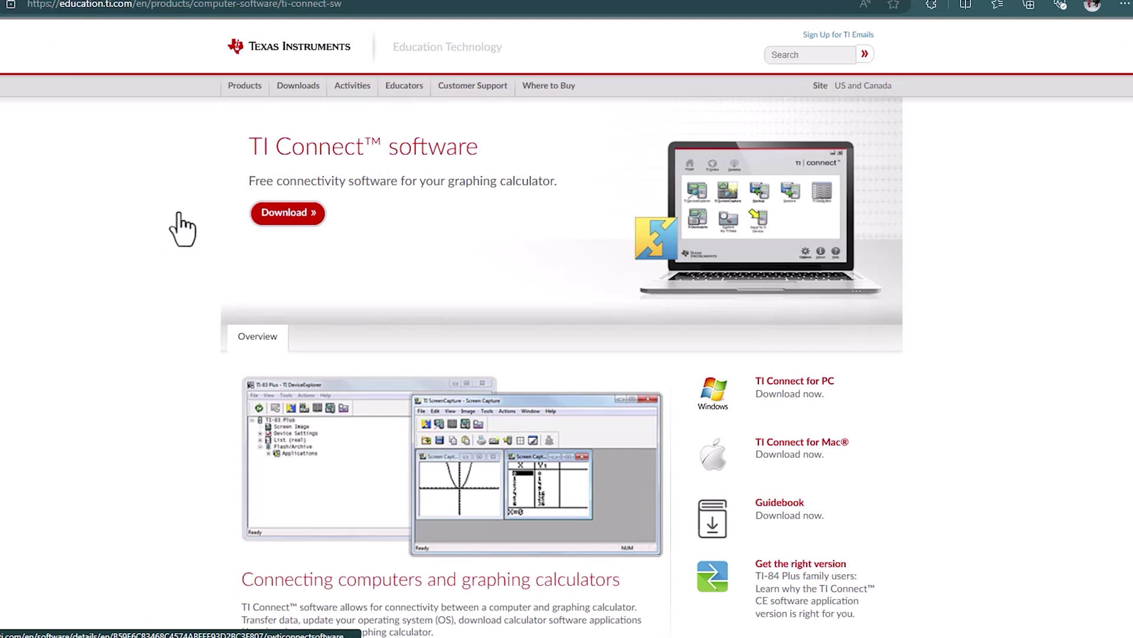
pyautogui.hotkey('alt', 'Left')
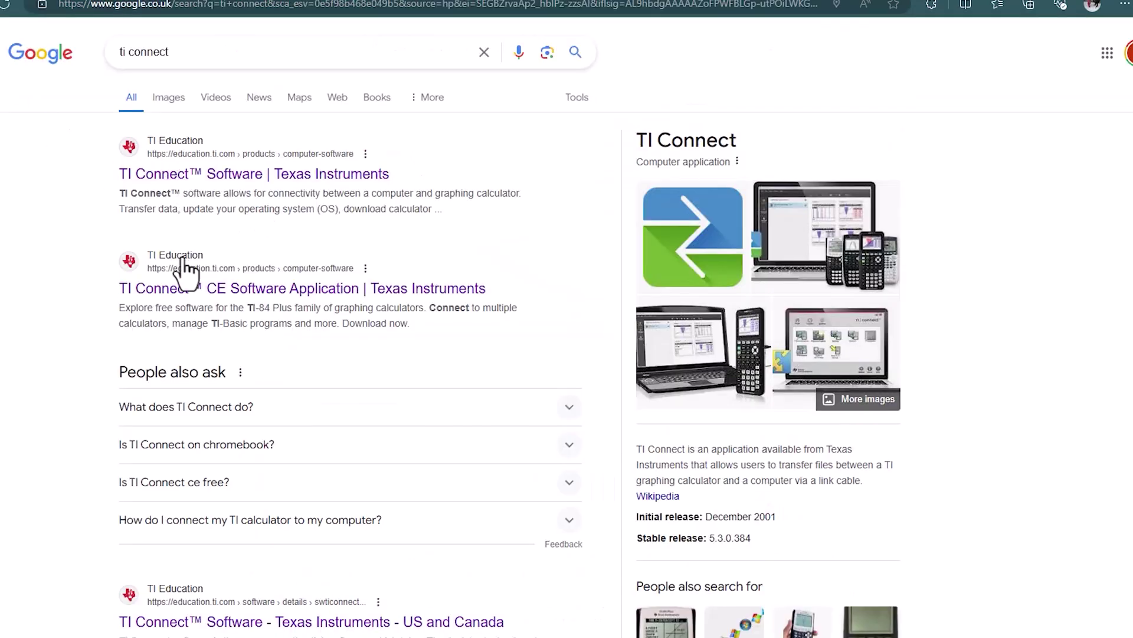
pyautogui.click(169, 297)
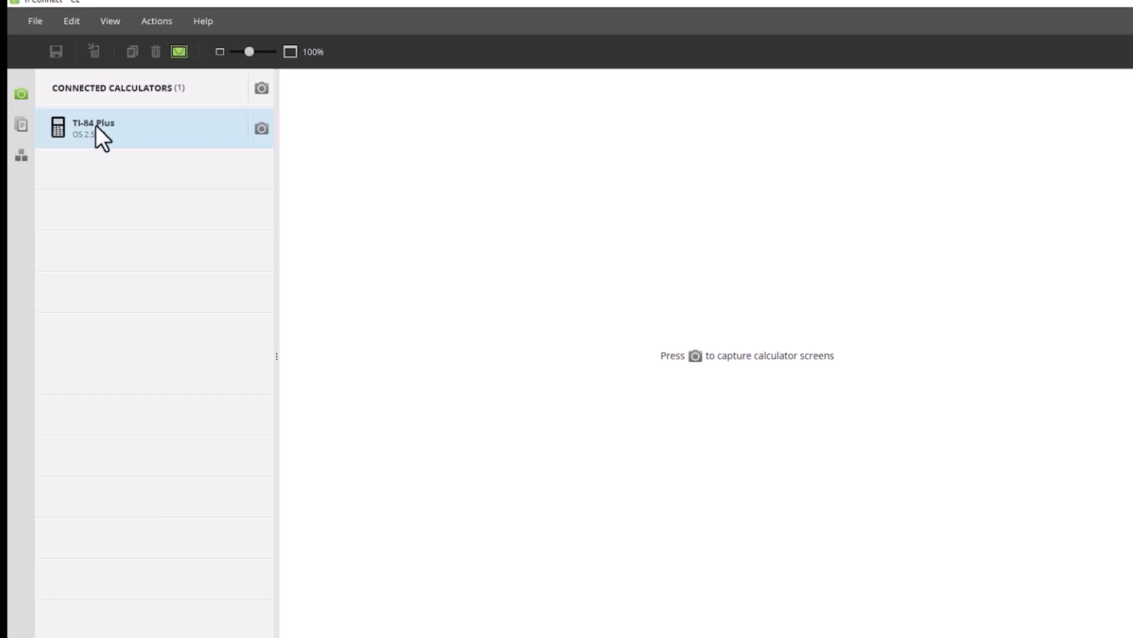
# - In TI Connect CE, display the files stored on the connected TI-84 Plus and look through the whole list
pyautogui.click(21, 124)
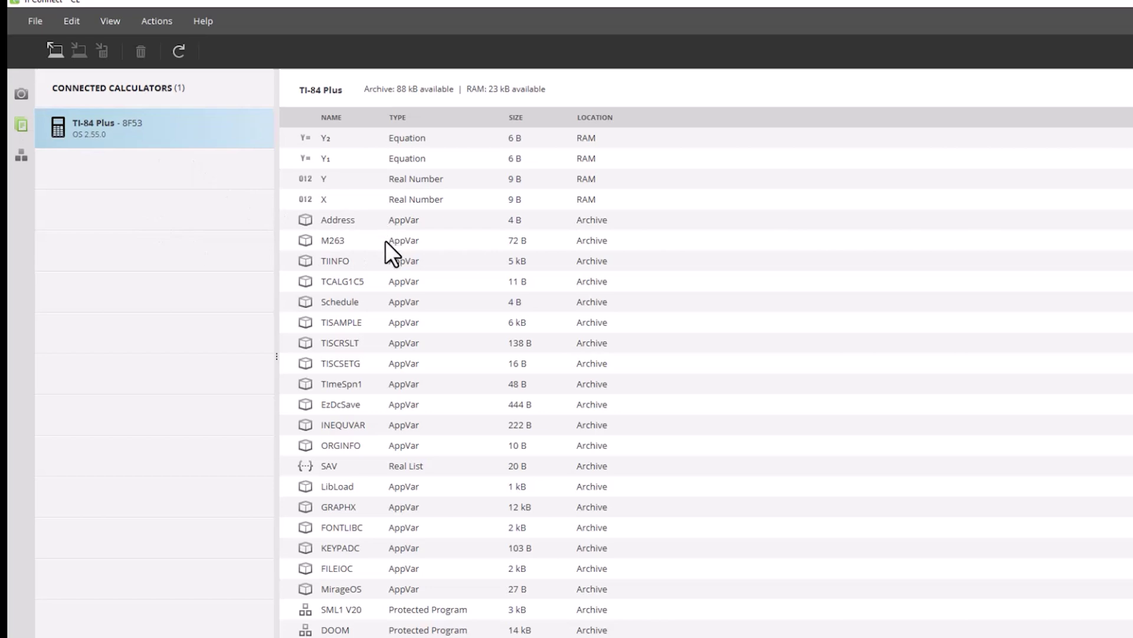
pyautogui.scroll(-10, 387, 243)
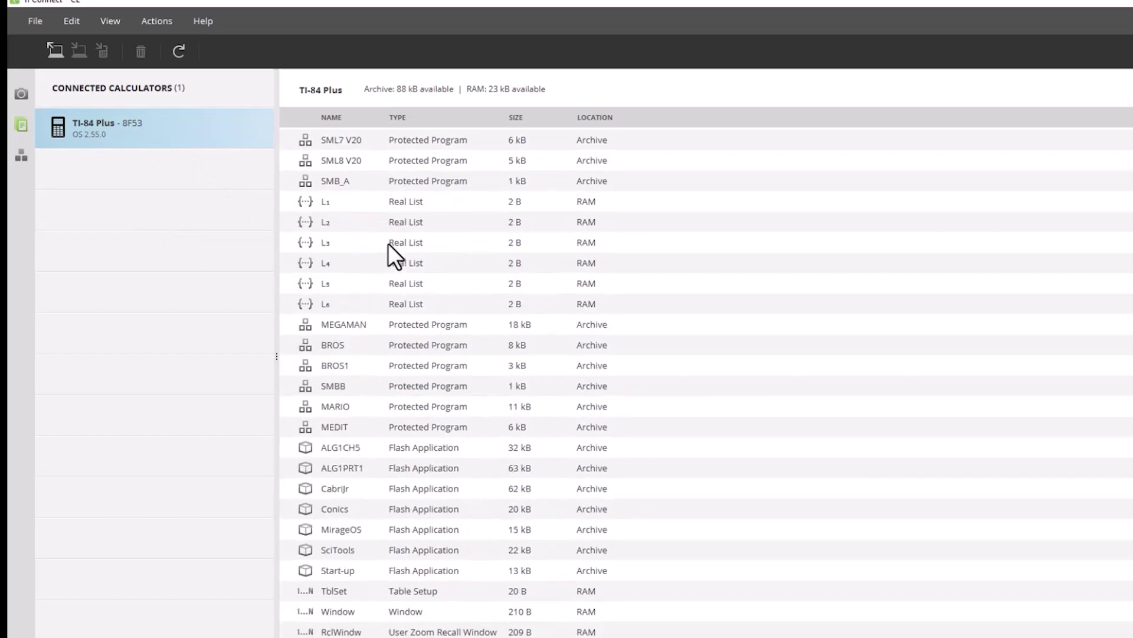
pyautogui.scroll(10, 388, 243)
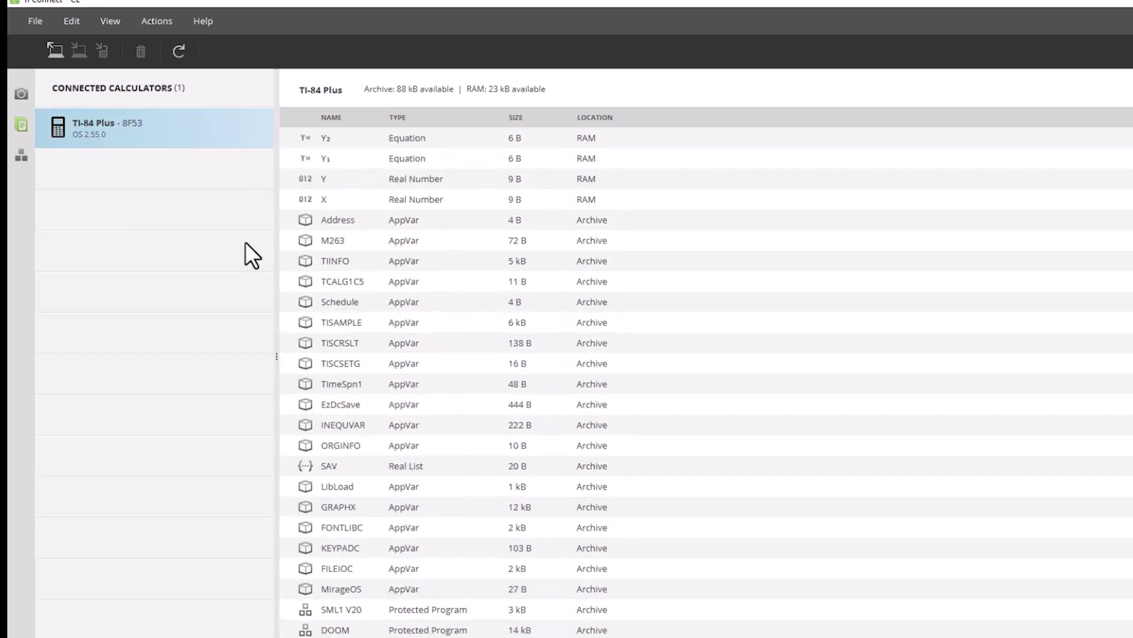
# - Choose mario.8xp from the desktop folder Mario (TI-84 & TI-83) as the file to send to the calculator
pyautogui.click(55, 53)
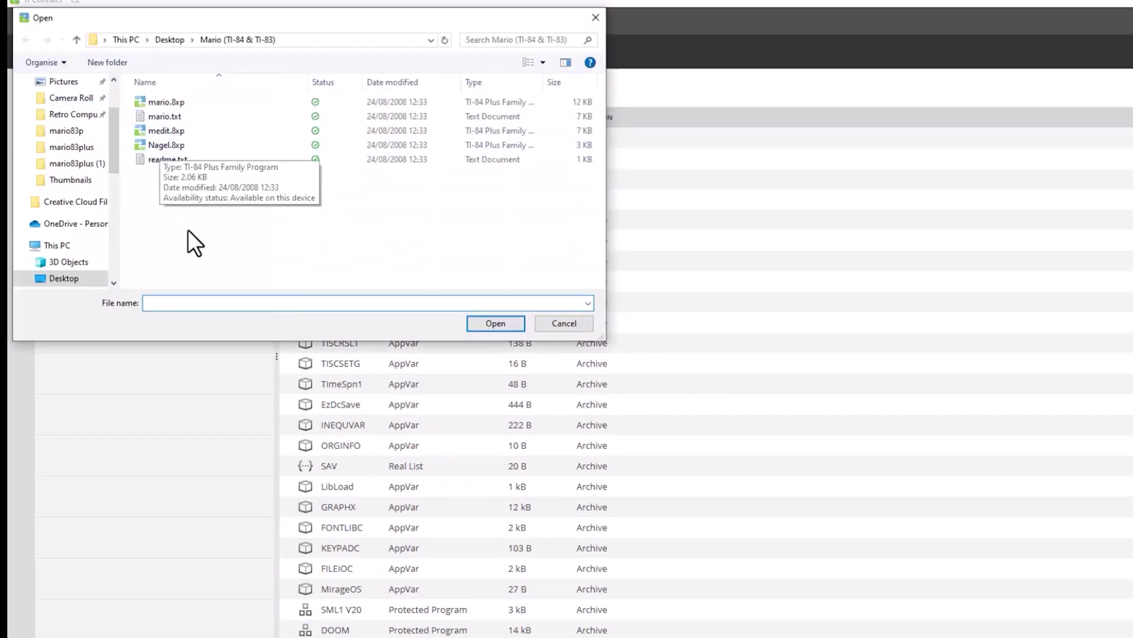
pyautogui.moveTo(436, 17); pyautogui.dragTo(698, 39)
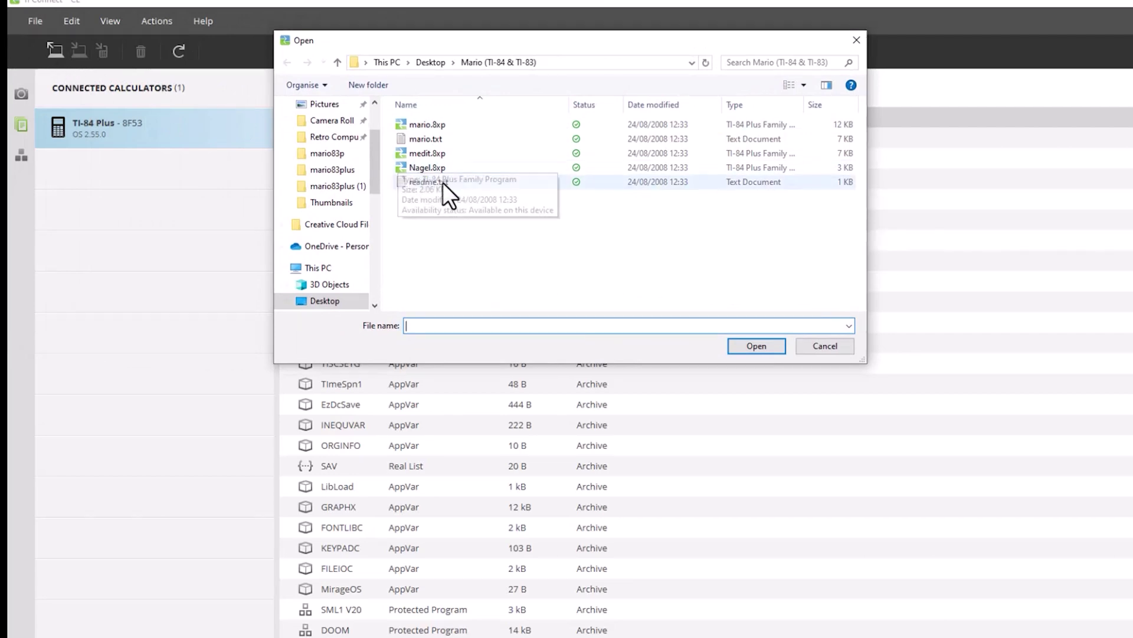
pyautogui.click(433, 124)
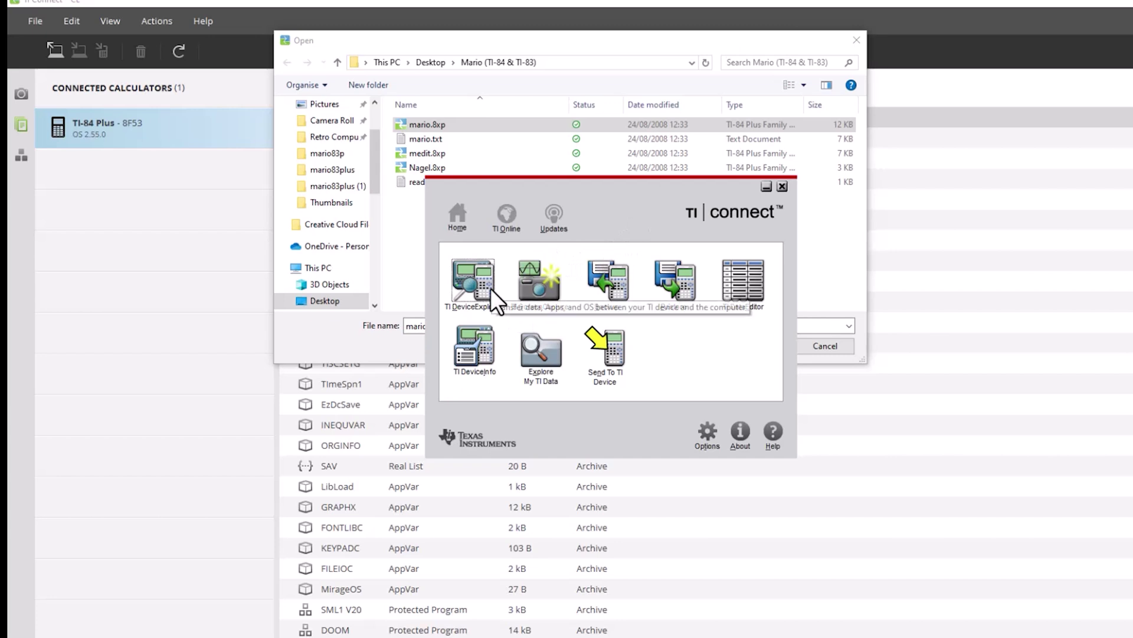
# - In TI Connect, start Send To TI Device and select the TI-84 Plus on port USB 1 as the target
pyautogui.click(614, 348)
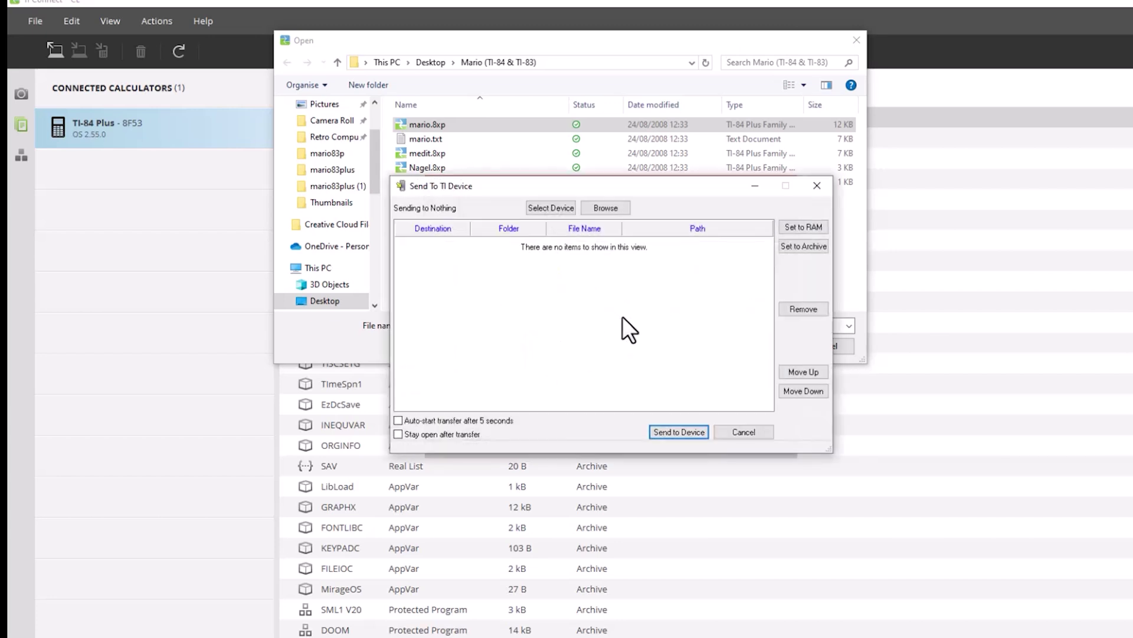
pyautogui.click(552, 209)
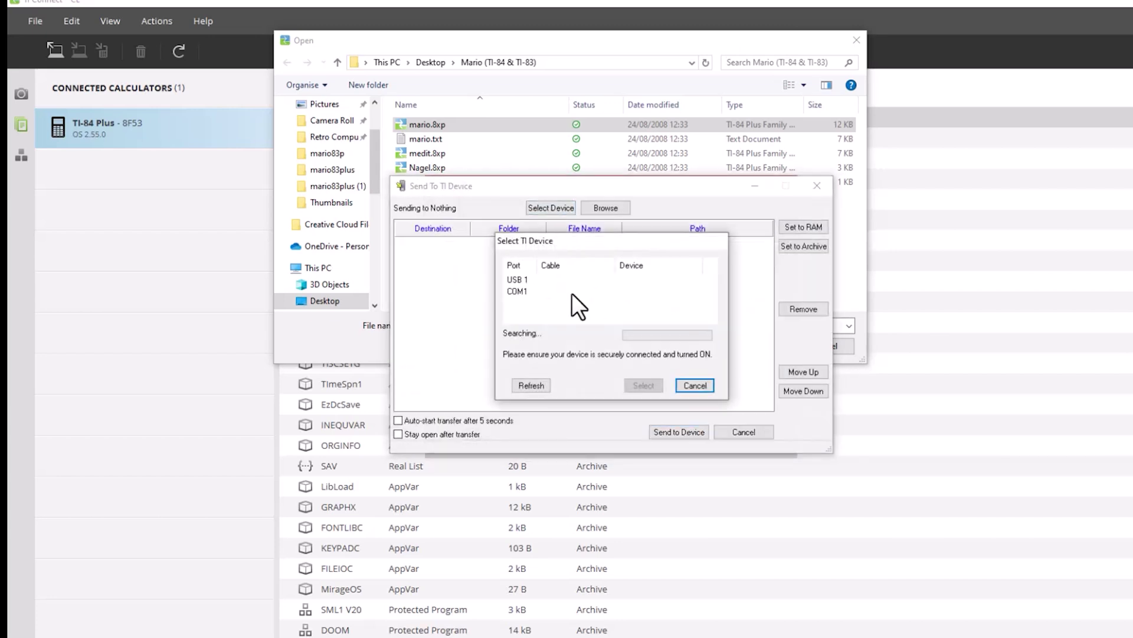
pyautogui.click(522, 281)
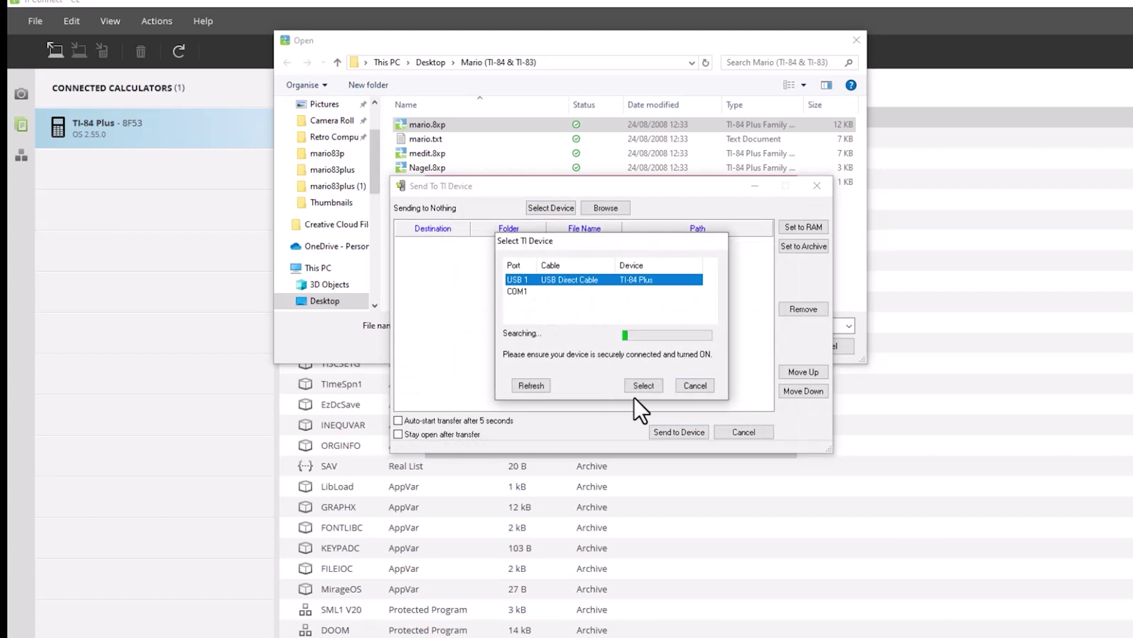
pyautogui.click(642, 386)
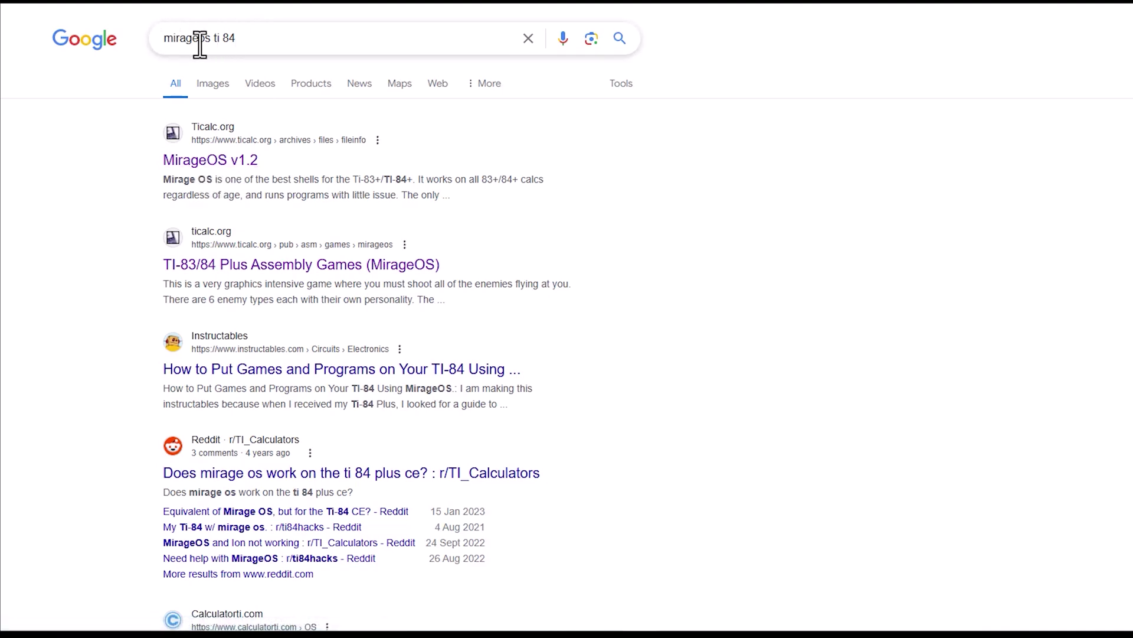
# - Download mirageos.zip from the MirageOS v1.2 page on ticalc.org and locate MIRAGEOS.8xk in the extracted mirageos folder
pyautogui.click(225, 161)
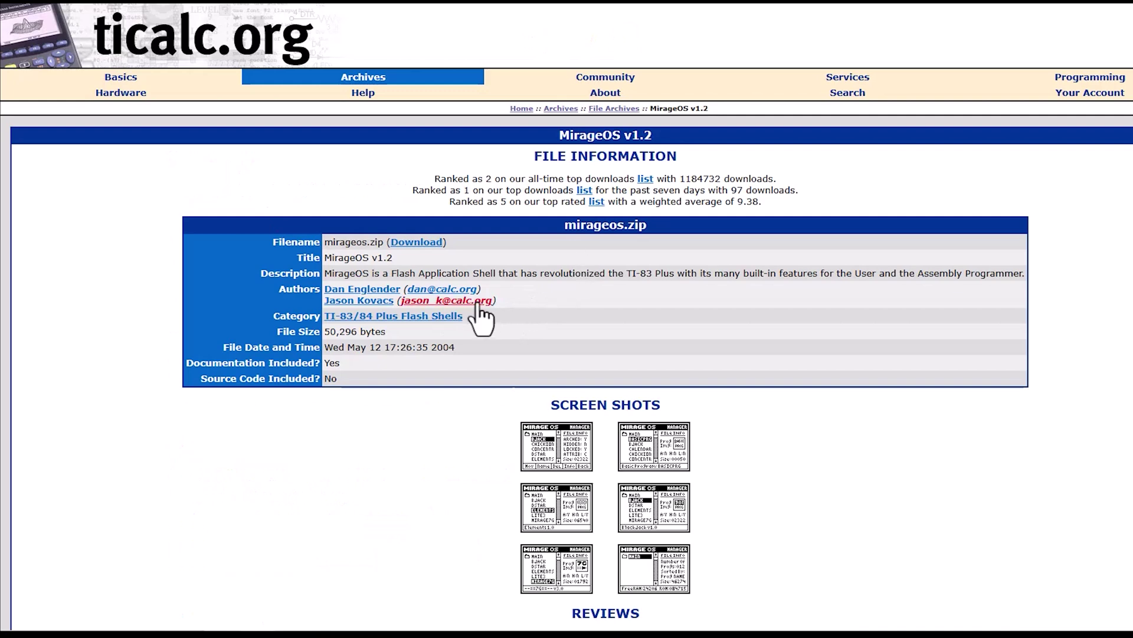
pyautogui.click(416, 244)
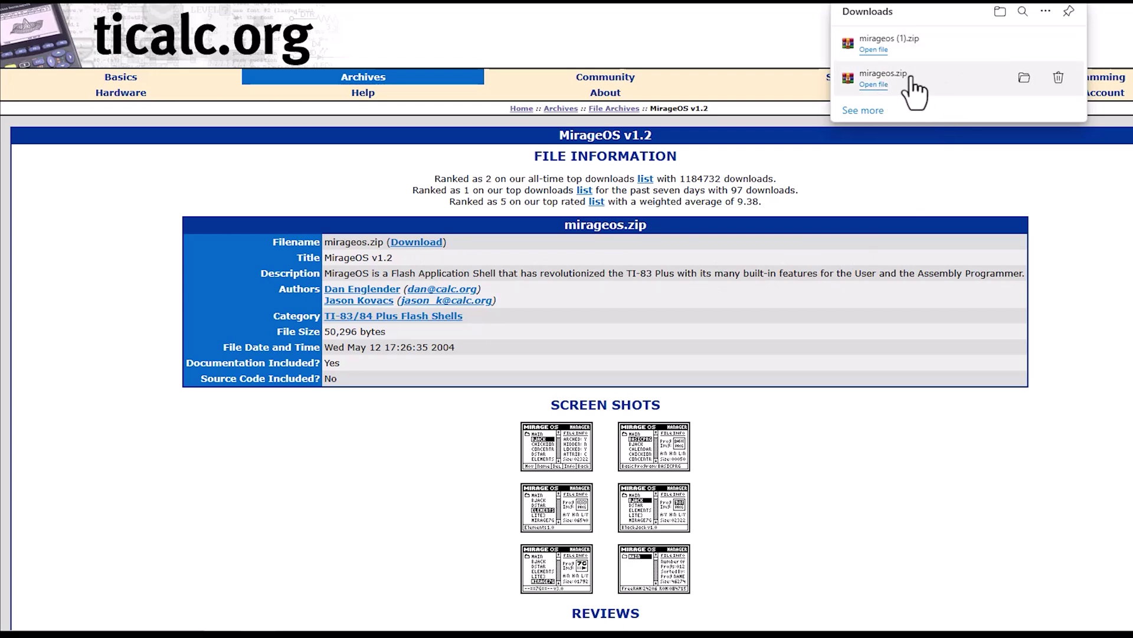
pyautogui.click(1025, 82)
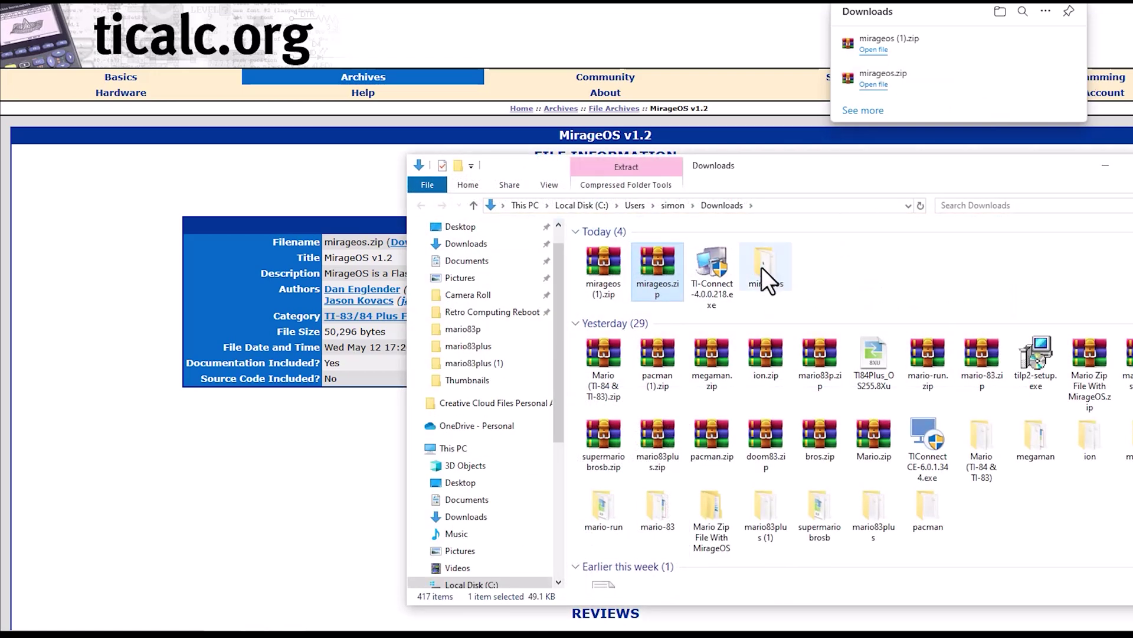
pyautogui.doubleClick(761, 266)
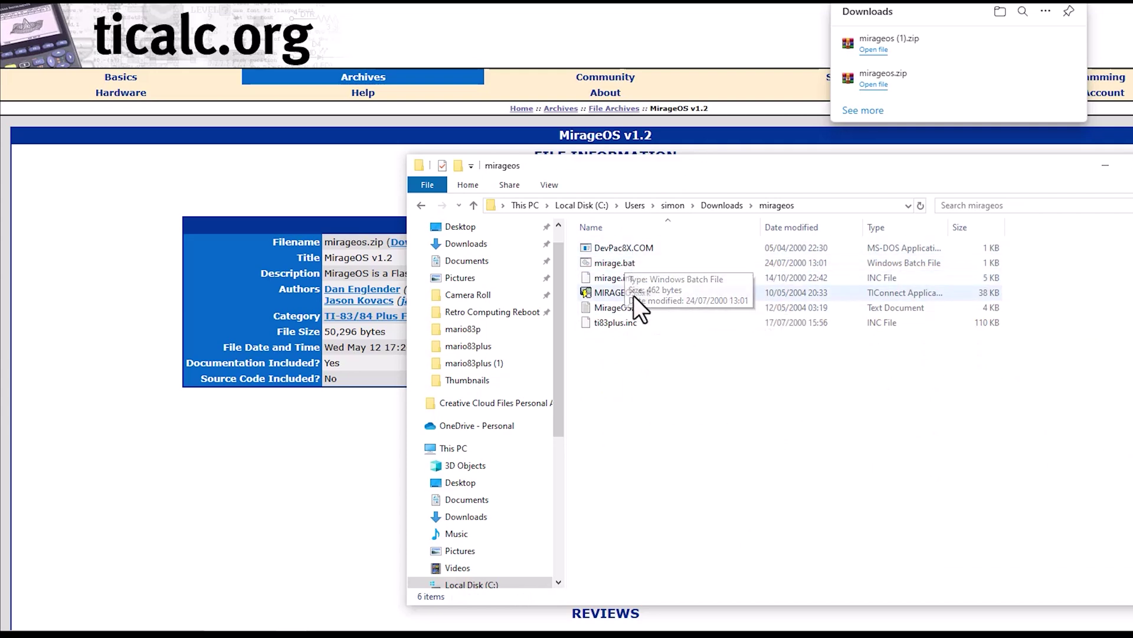
pyautogui.click(612, 293)
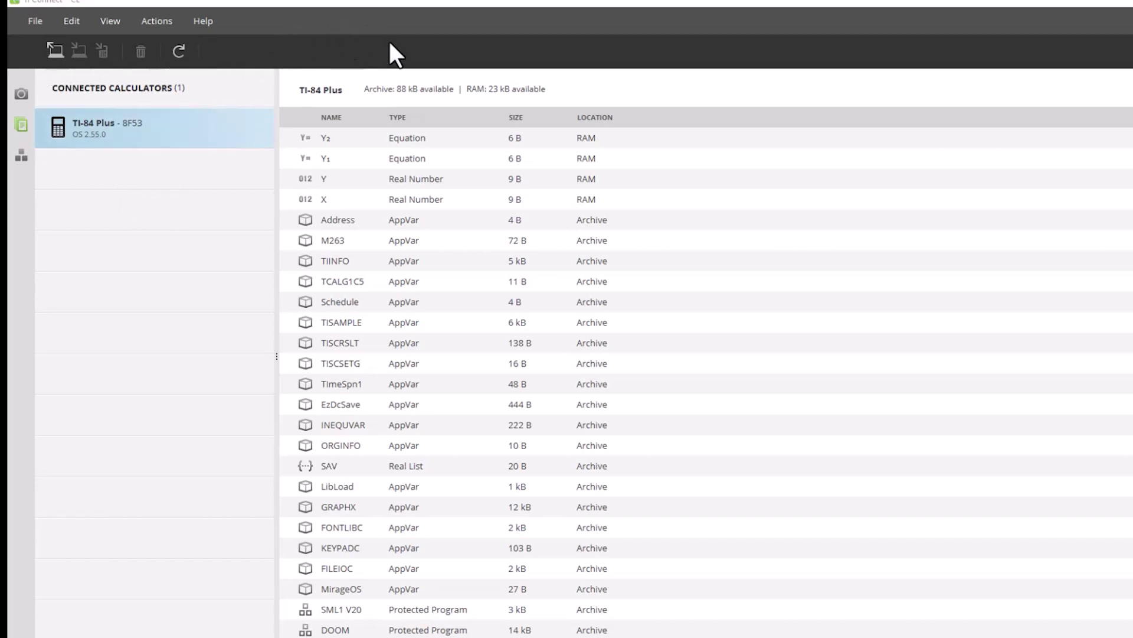
# - In TI Connect CE, choose MIRAGEOS.8xk from the mirageos download folder and open it for sending to the TI-84 Plus
pyautogui.click(52, 50)
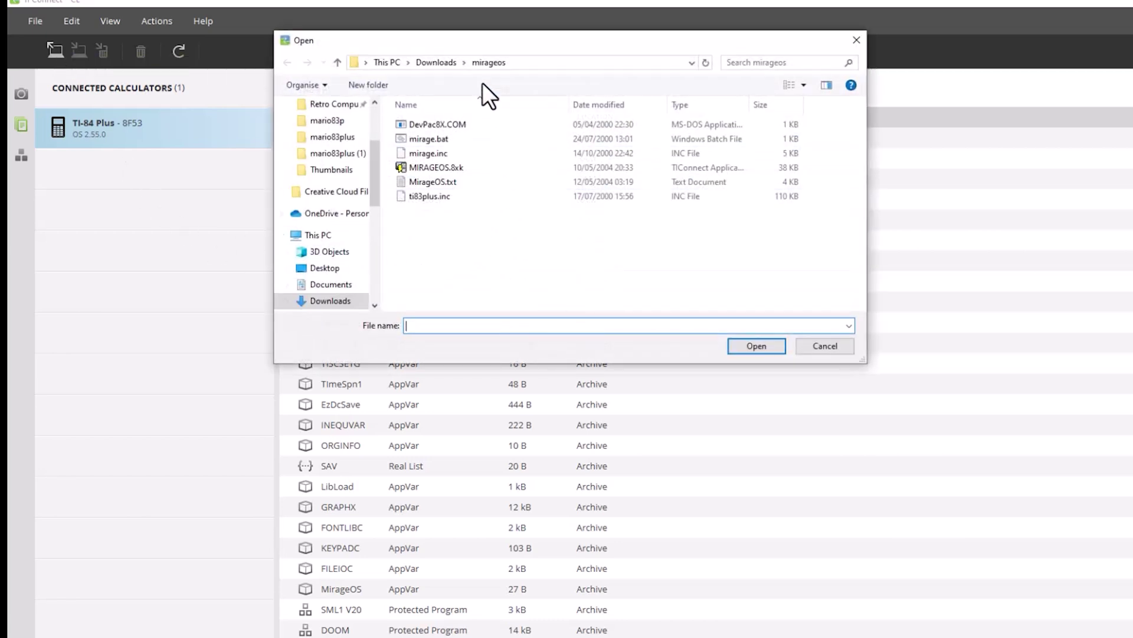
pyautogui.click(424, 168)
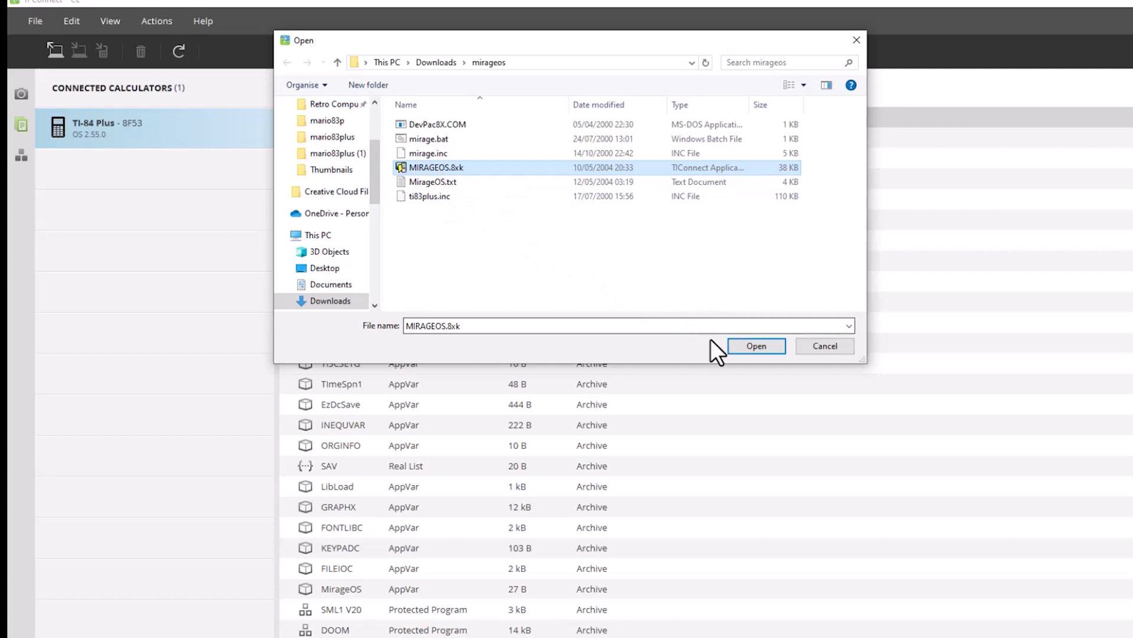
pyautogui.click(759, 345)
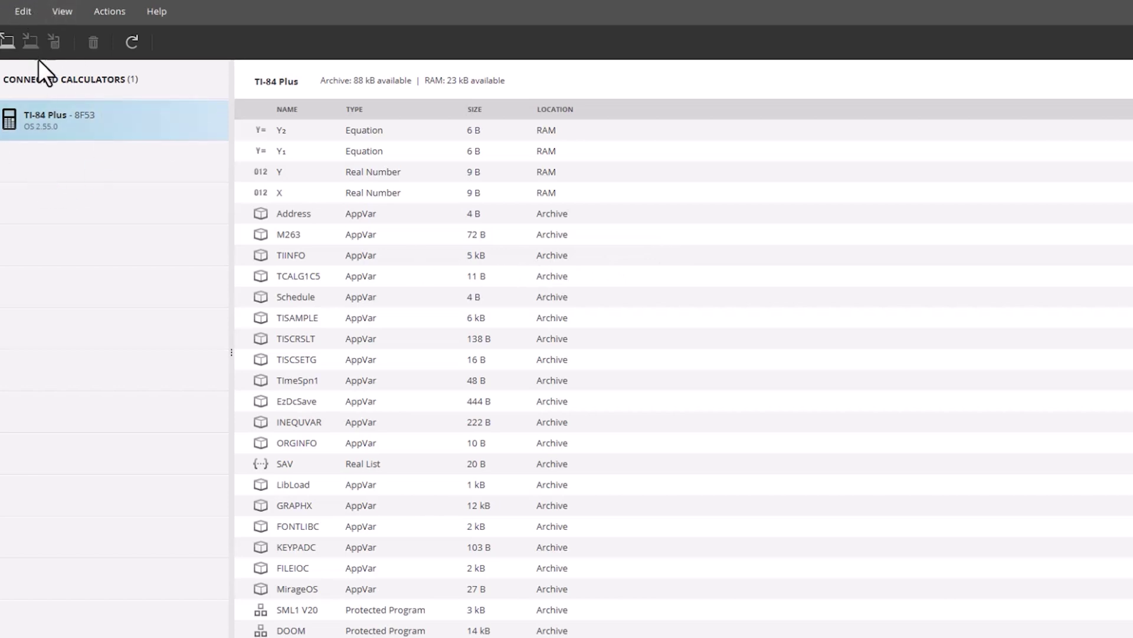
# - Try to send MARIO.83P from the desktop folder mario83p to the connected TI-84 Plus
pyautogui.click(4, 42)
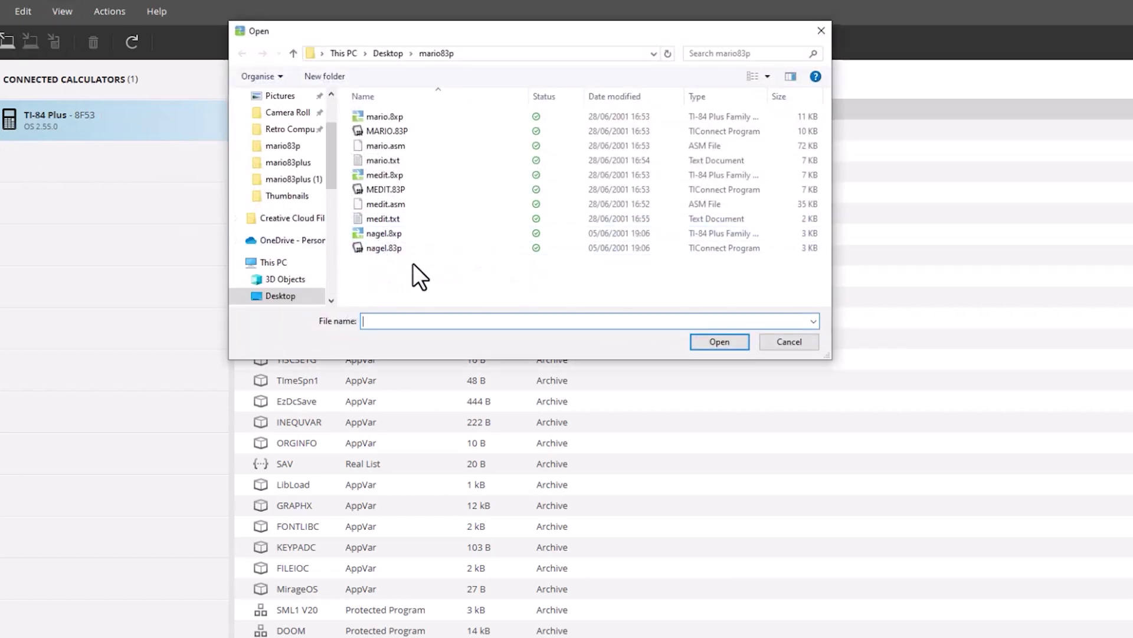
pyautogui.click(404, 131)
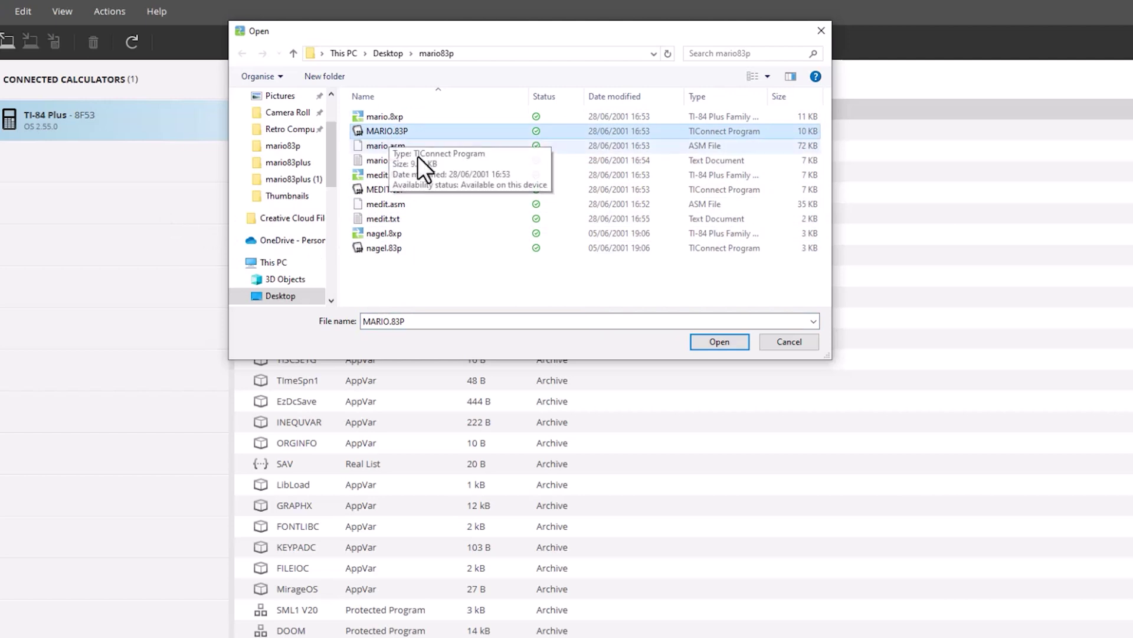
pyautogui.click(706, 340)
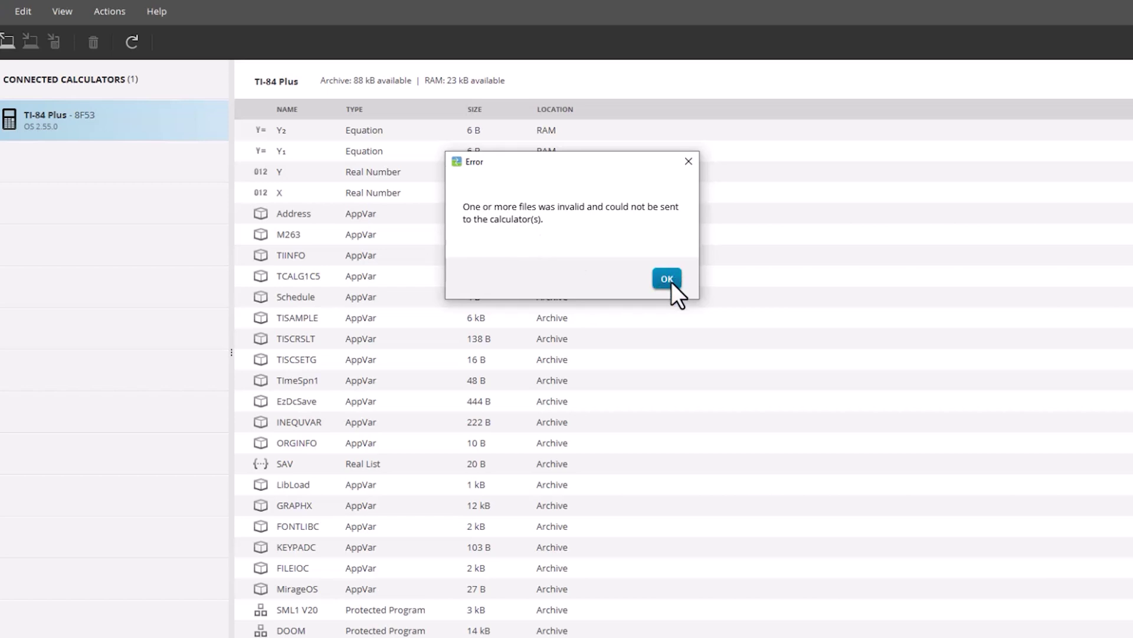
pyautogui.click(667, 279)
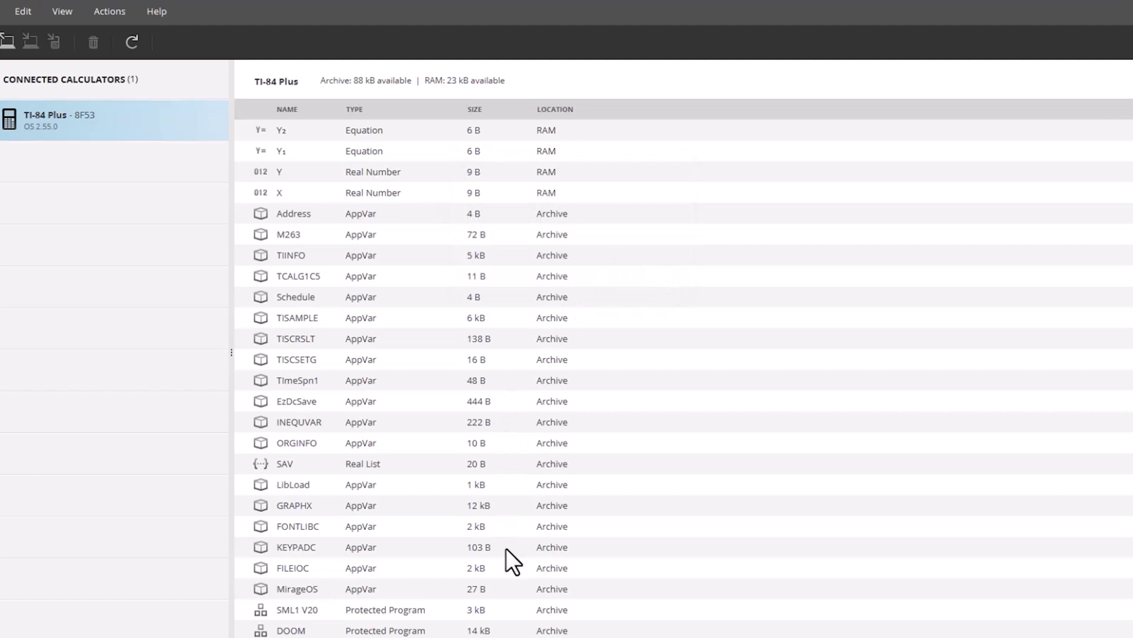
# - Switch to TI Connect, view the TI-84 Plus contents in TI DeviceExplorer, and return to the TI Connect home window
pyautogui.click(573, 635)
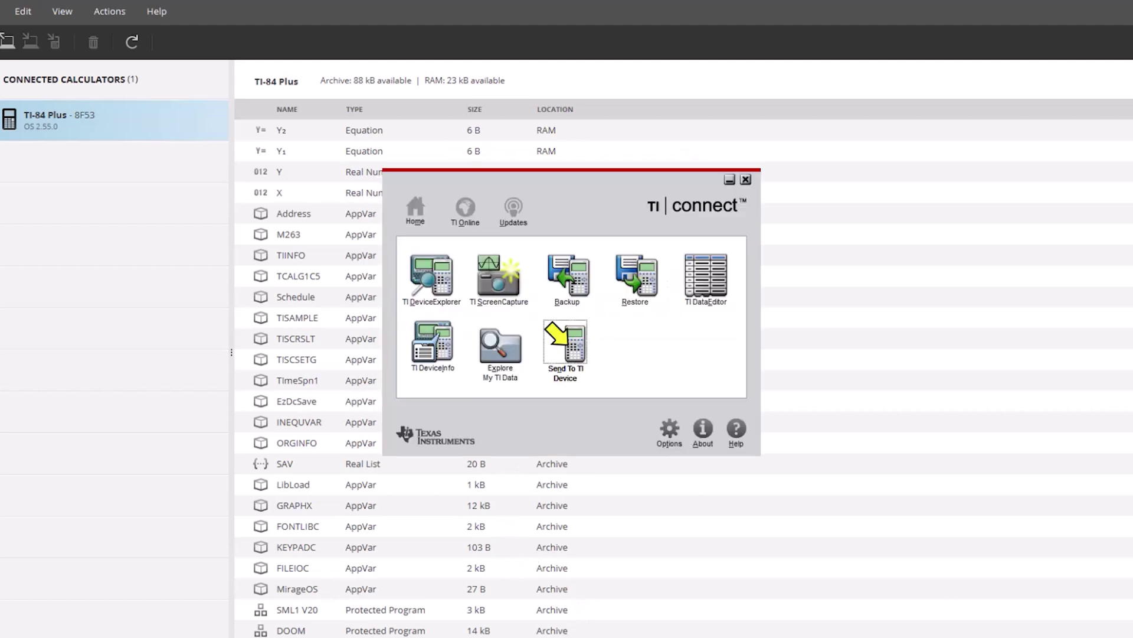
pyautogui.click(436, 276)
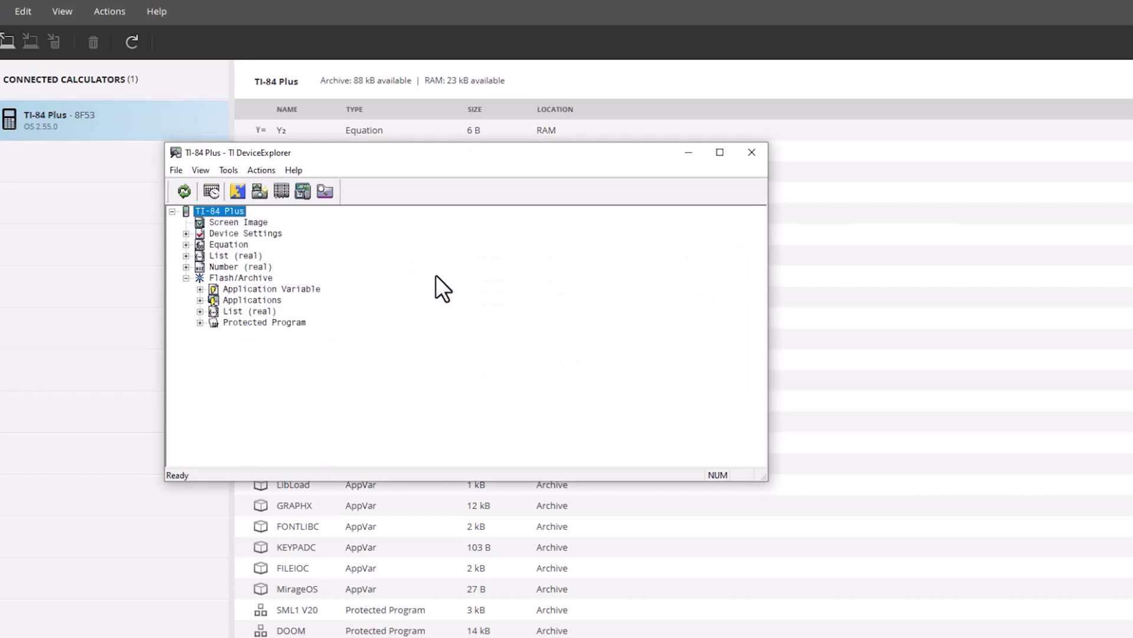
pyautogui.click(237, 189)
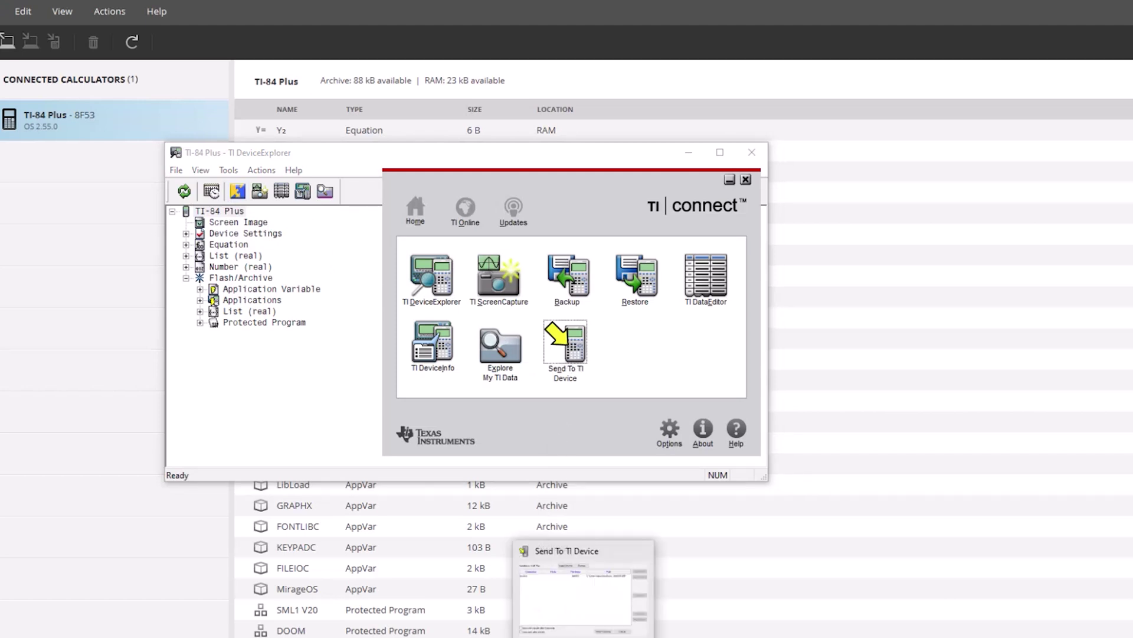
# - Check the MARIO.83P entry queued in Send To TI Device and close the transfer window without sending
pyautogui.click(583, 637)
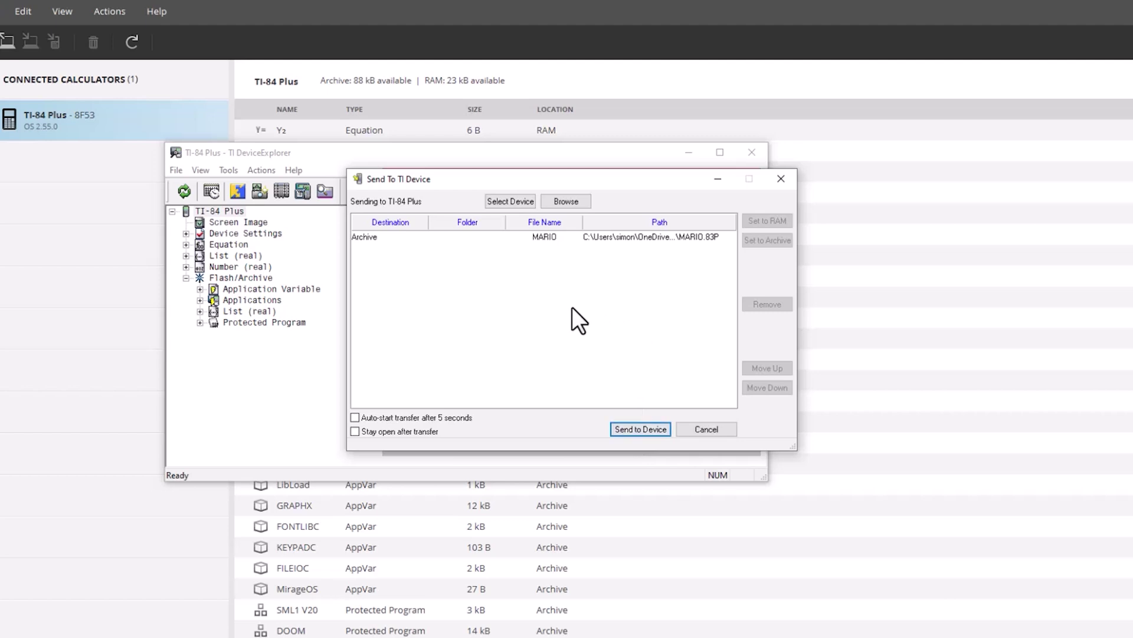
pyautogui.click(367, 237)
pyautogui.click(389, 271)
pyautogui.click(711, 430)
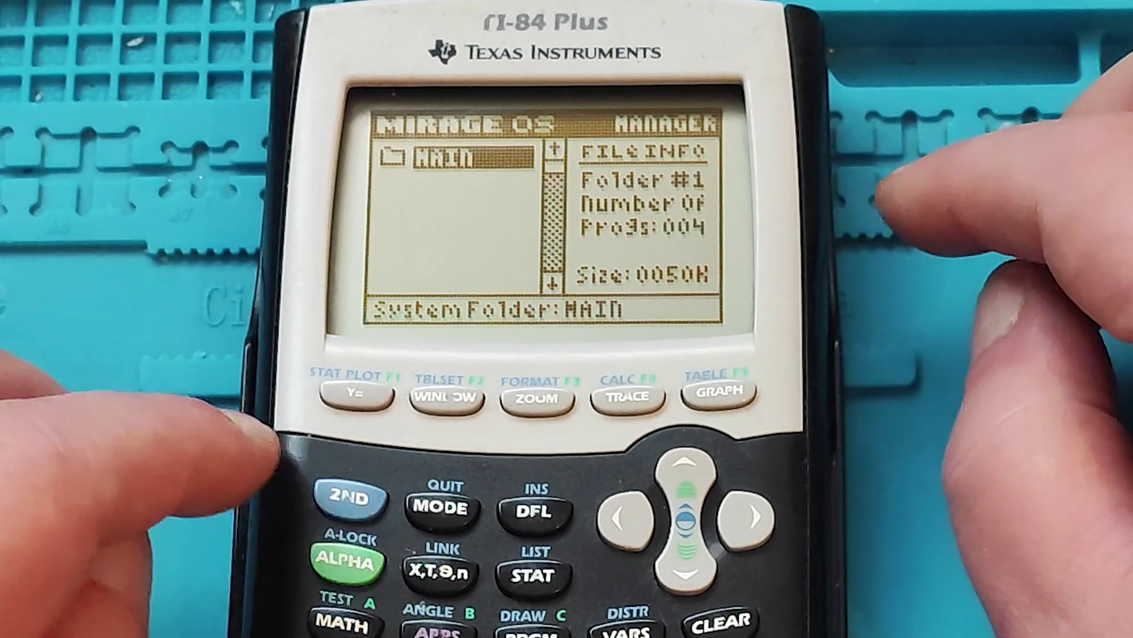
pyautogui.press('2nd')
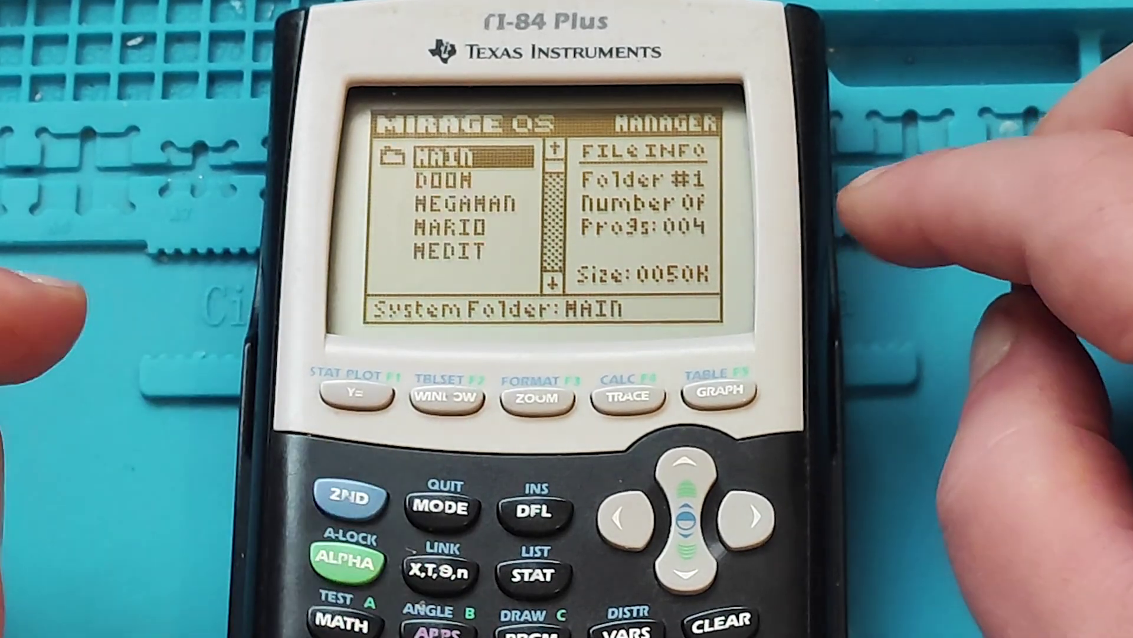
pyautogui.press('Down')
pyautogui.press('Down')
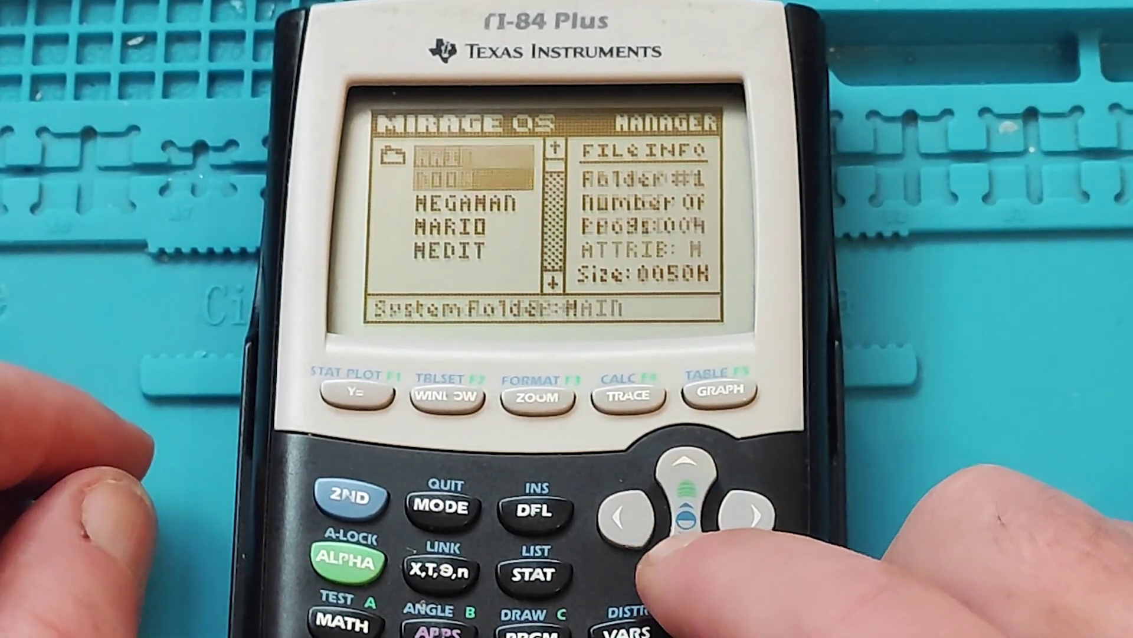
pyautogui.press('Down')
pyautogui.press('Down')
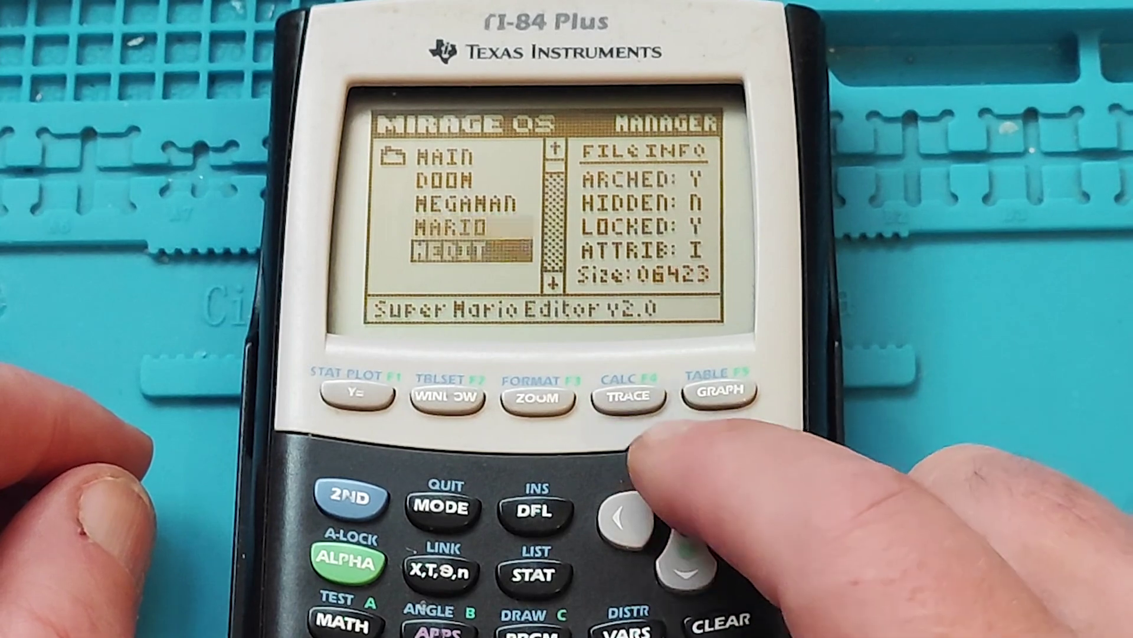
pyautogui.press('Up')
pyautogui.press('Up')
pyautogui.press('Down')
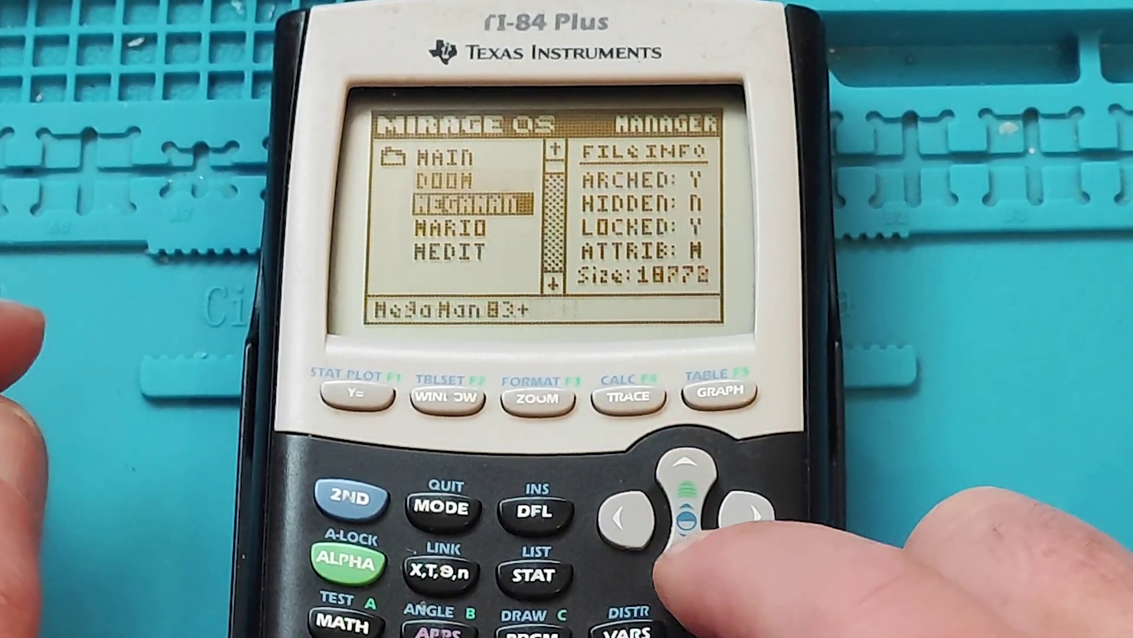
pyautogui.press('Down')
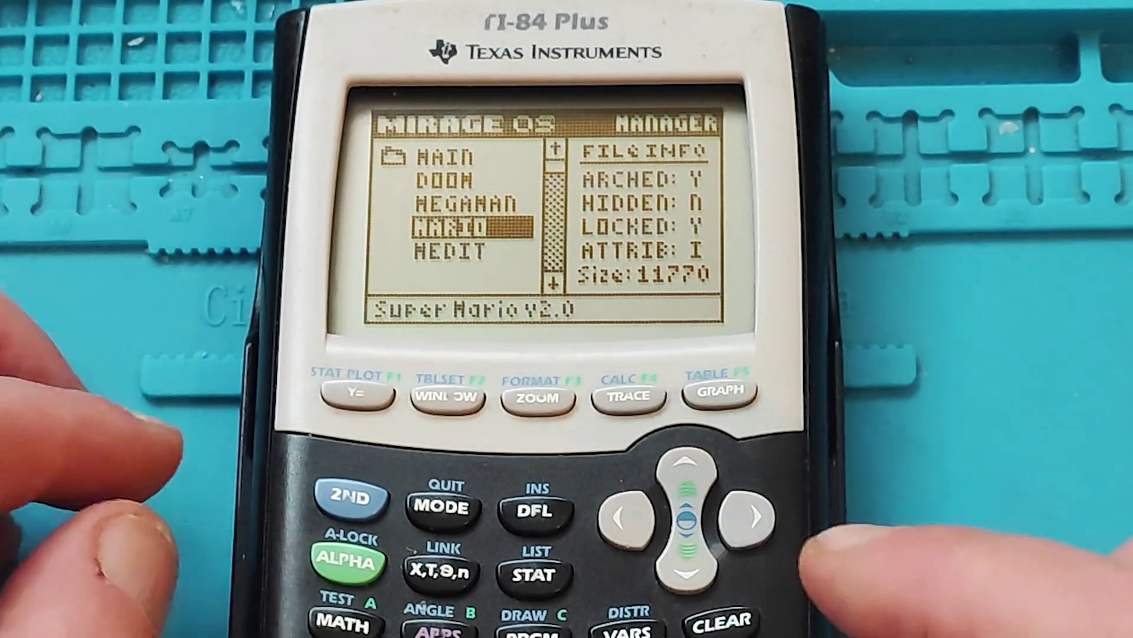